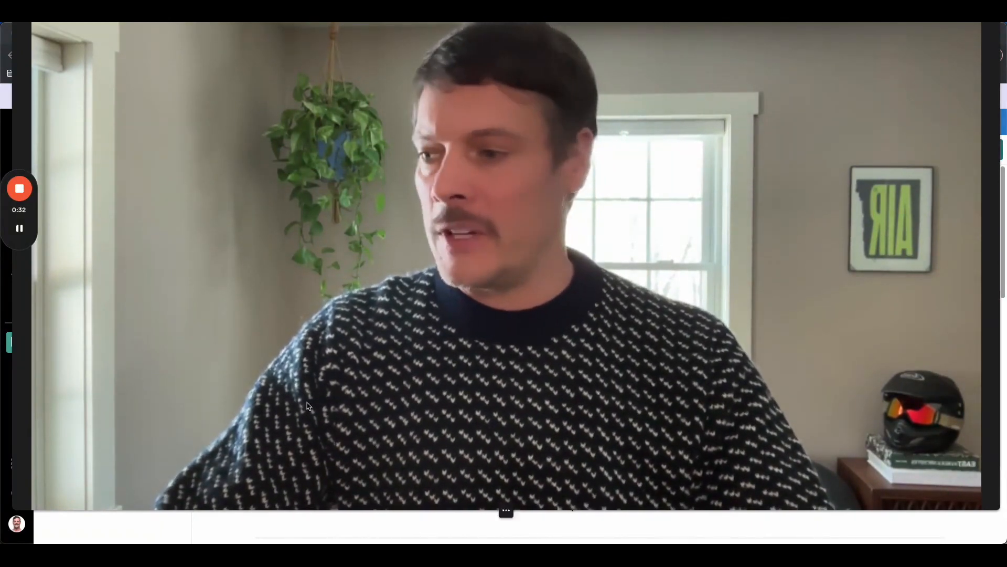
- Shrink the full-screen Loom camera to a corner bubble, revealing the Marketing Shared Services Dashboard
click(493, 510)
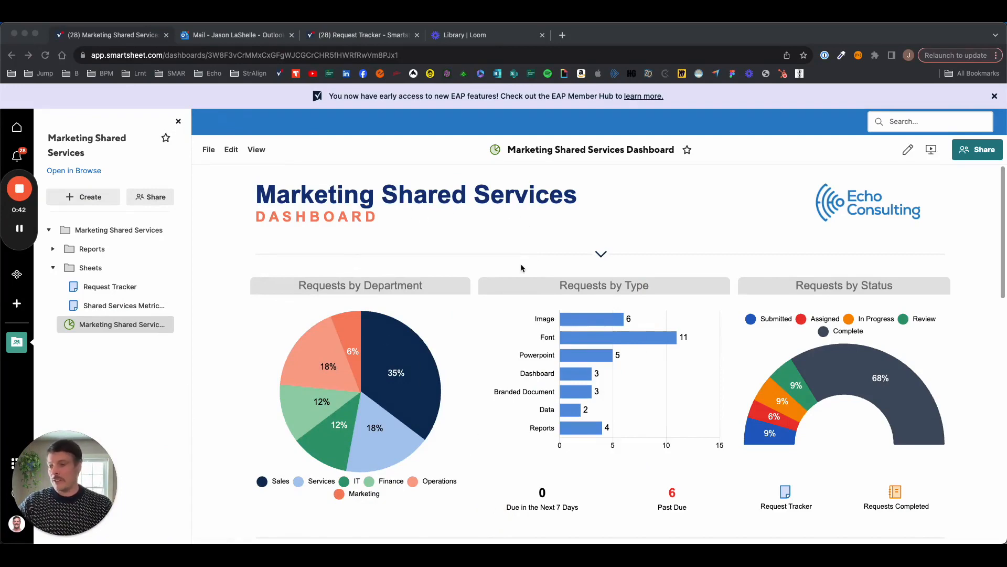
- Open the Request Tracker sheet from the dashboard's In Progress Requests report
scroll(670, 371, down, 15)
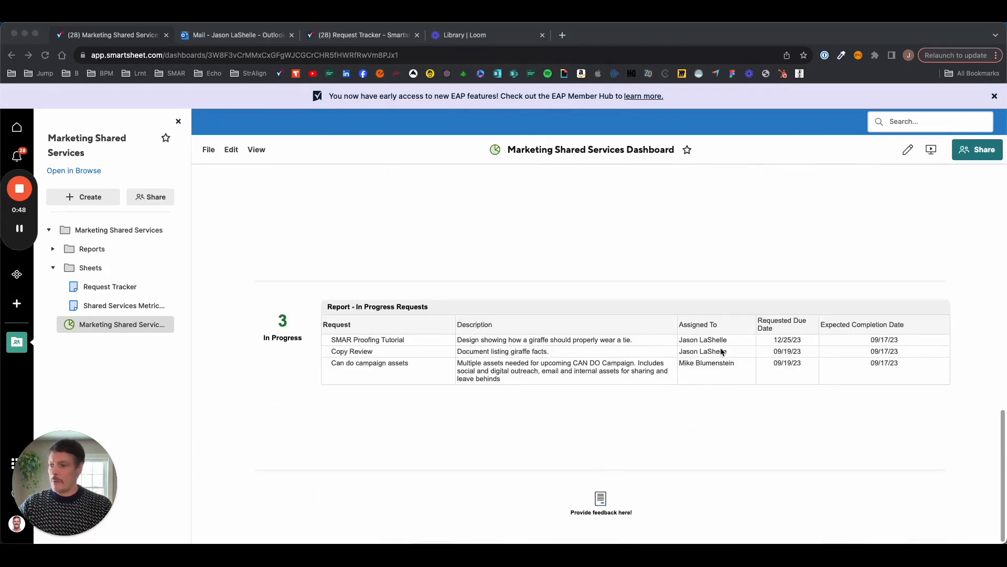
click(513, 313)
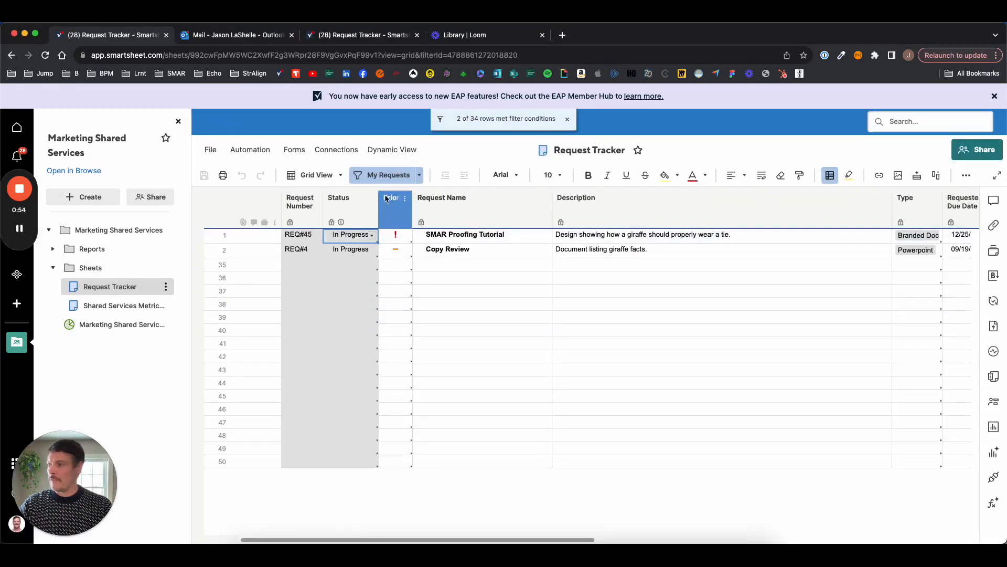
- Toggle the My Requests filter off and back on, then add a proof to row 1, SMAR Proofing Tutorial
click(384, 176)
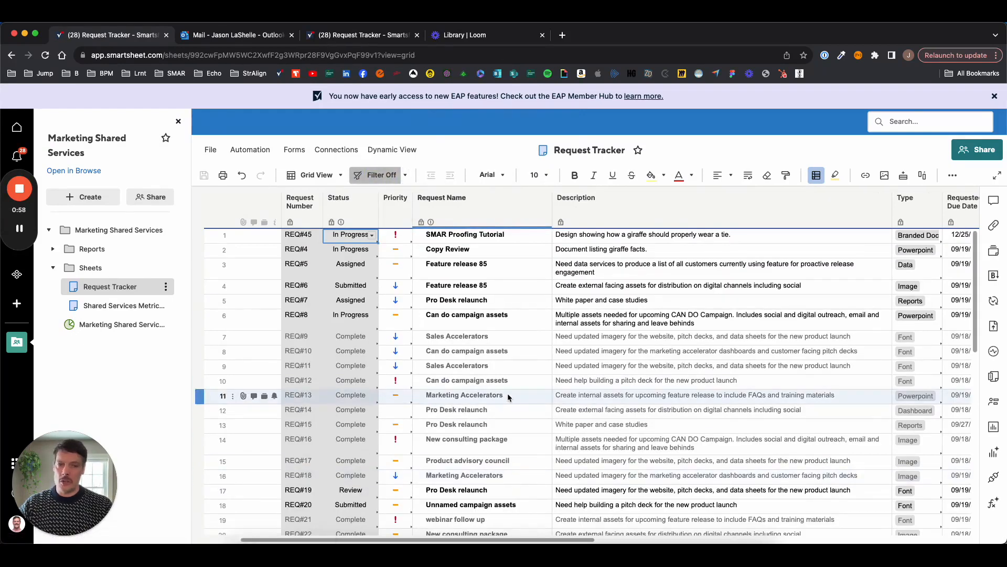
click(374, 176)
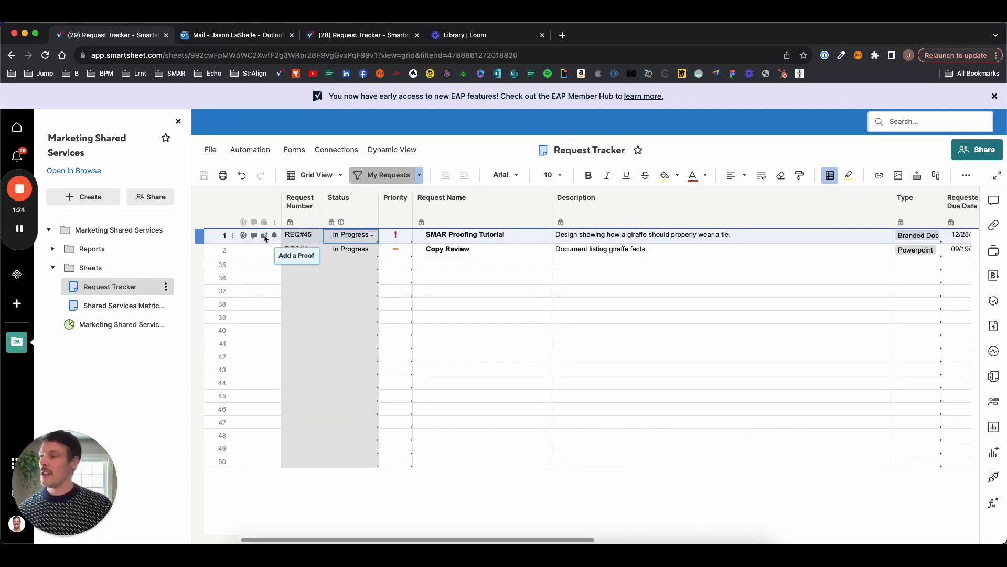
click(265, 236)
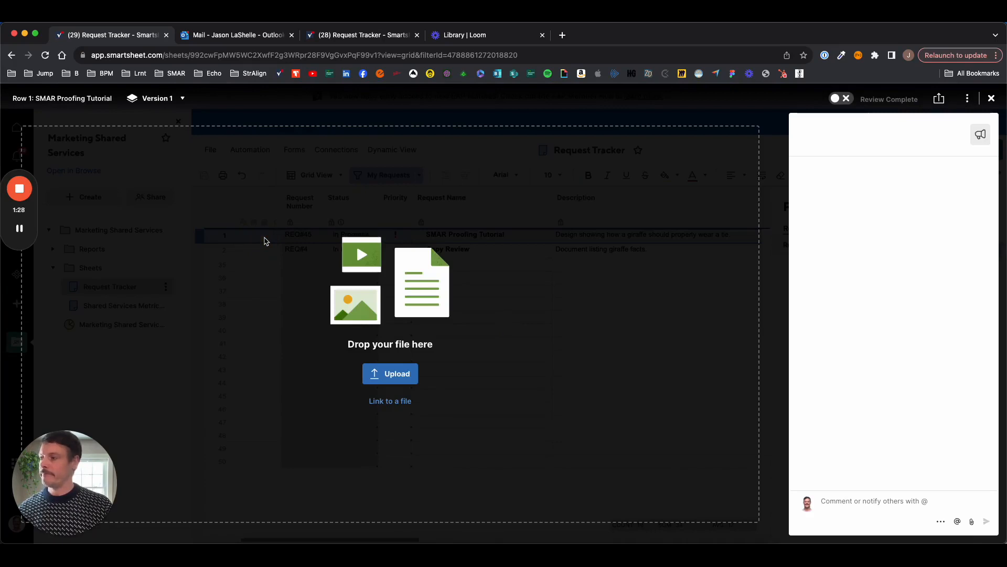
- Upload 'Screenshot 2023-12-14 at 09.47.14' from Screenshots as the Version 1 proof
click(405, 374)
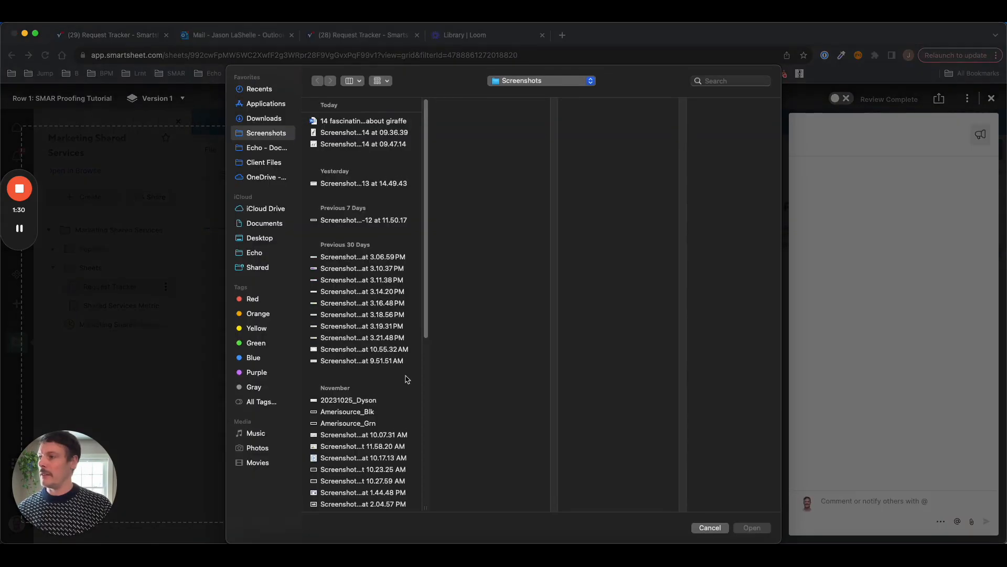
click(362, 144)
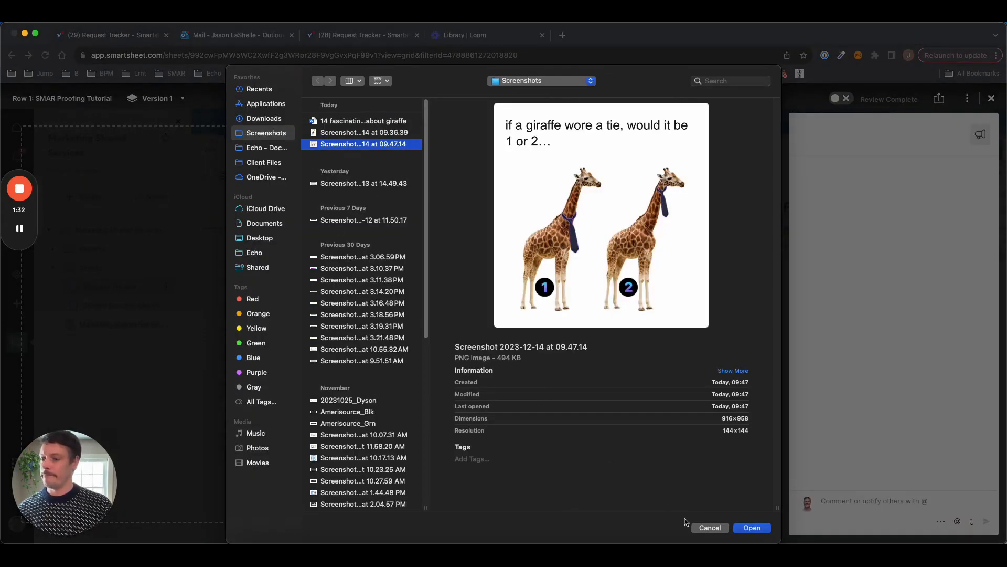
click(764, 531)
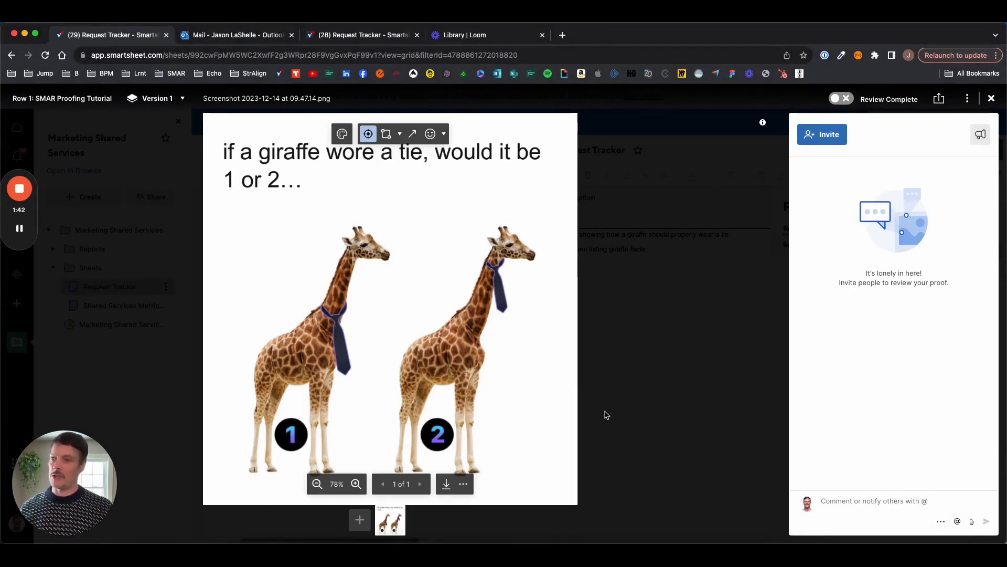
- Invite a reviewer by their e-mail address to review the giraffe-tie proof and send the invitation
click(823, 139)
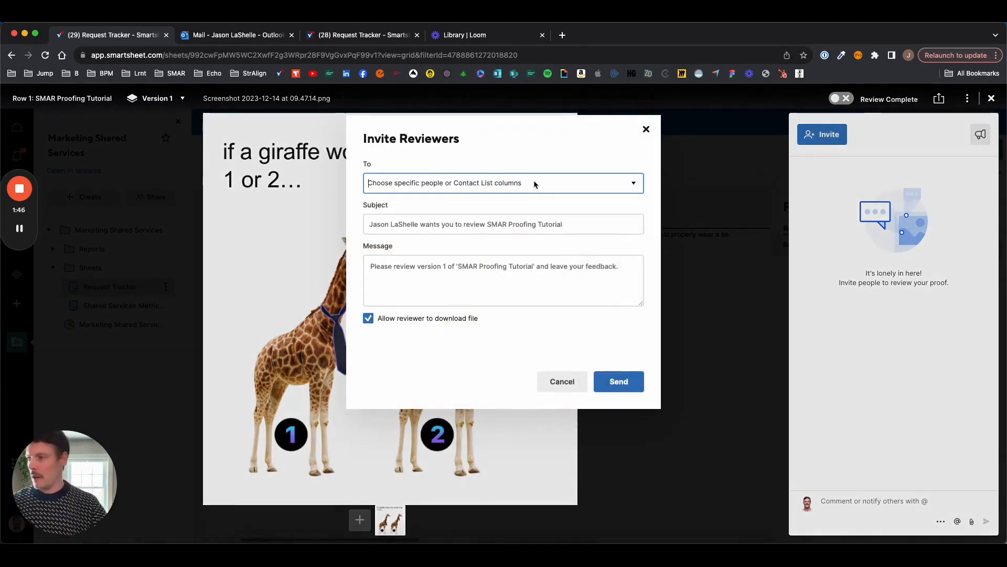
click(534, 182)
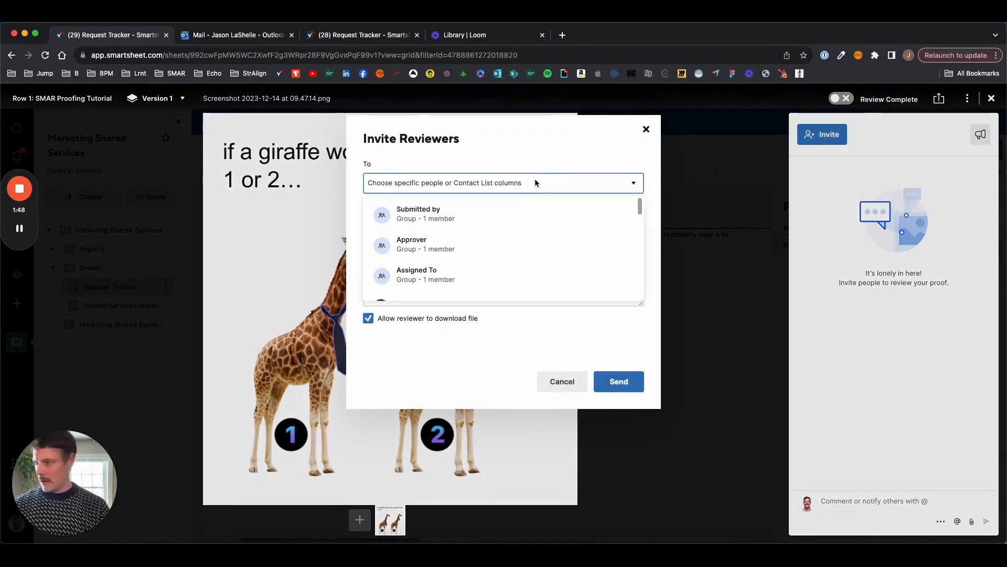
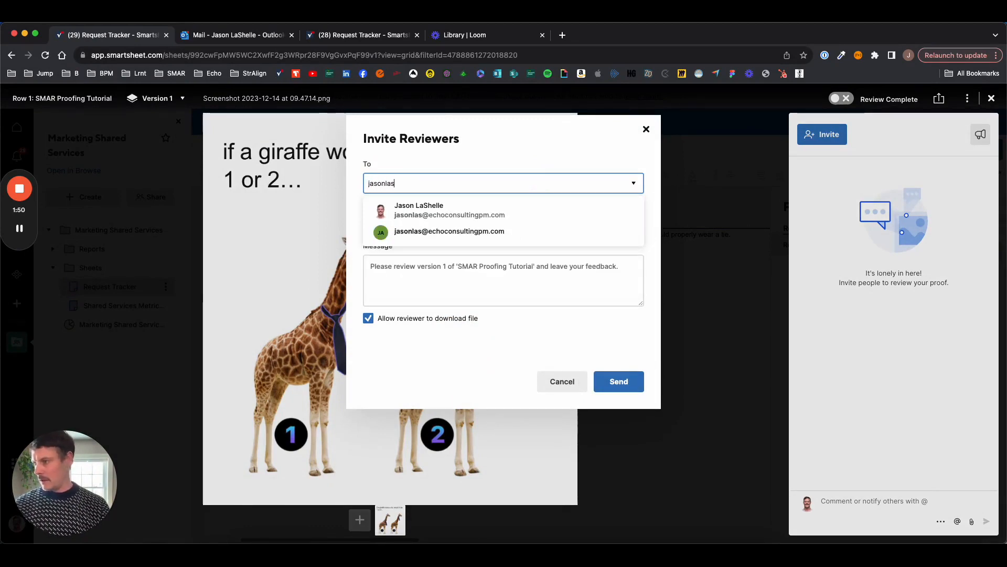
click(475, 211)
click(558, 159)
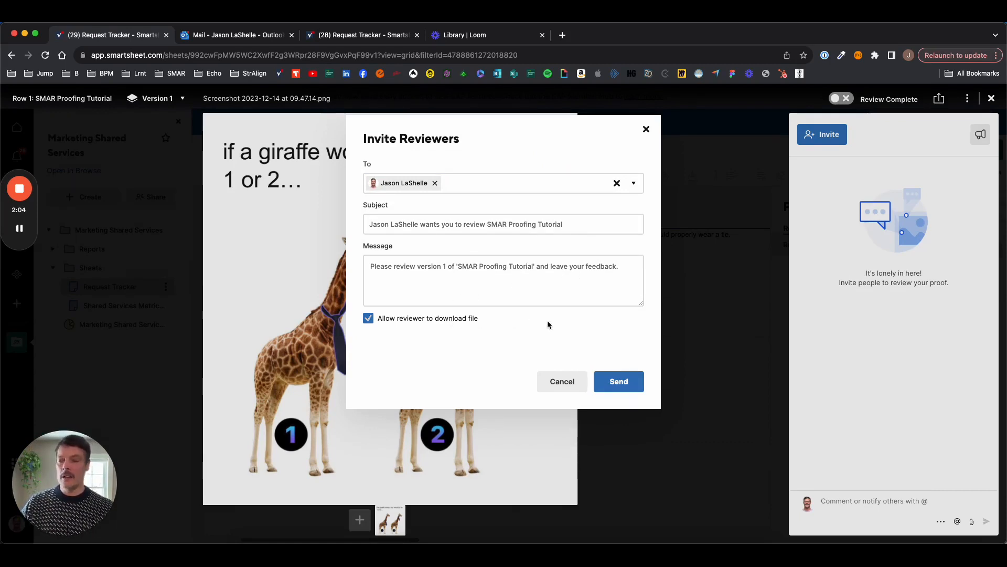
click(629, 382)
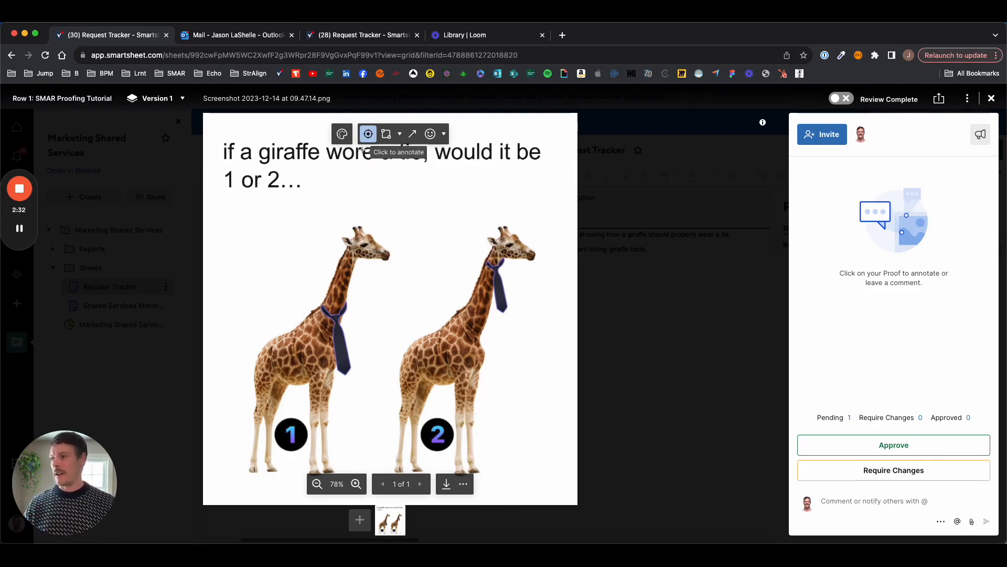
- Pin 'This is the one, of course!' with a reviewer mention on giraffe 1, then require changes
click(290, 434)
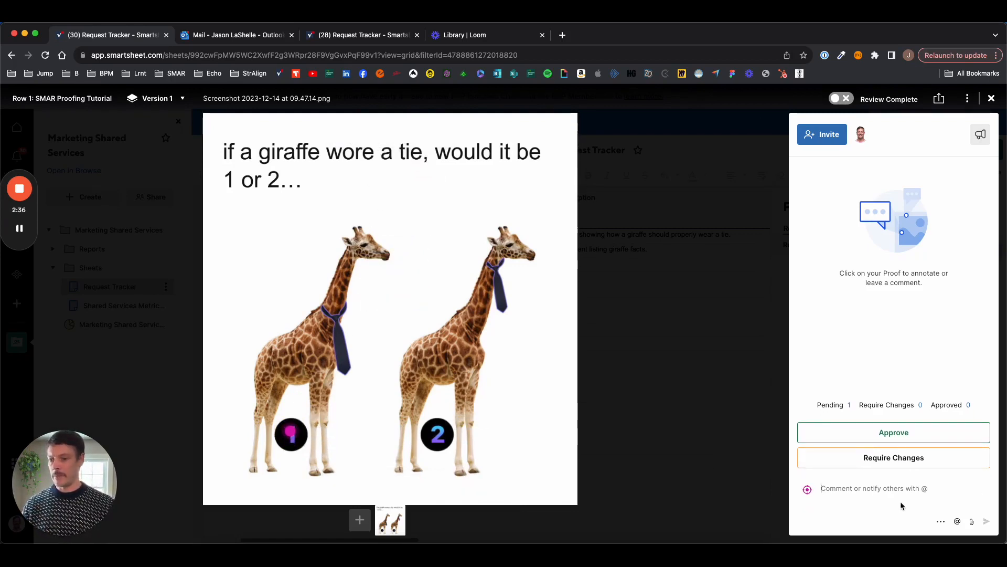
text(This)
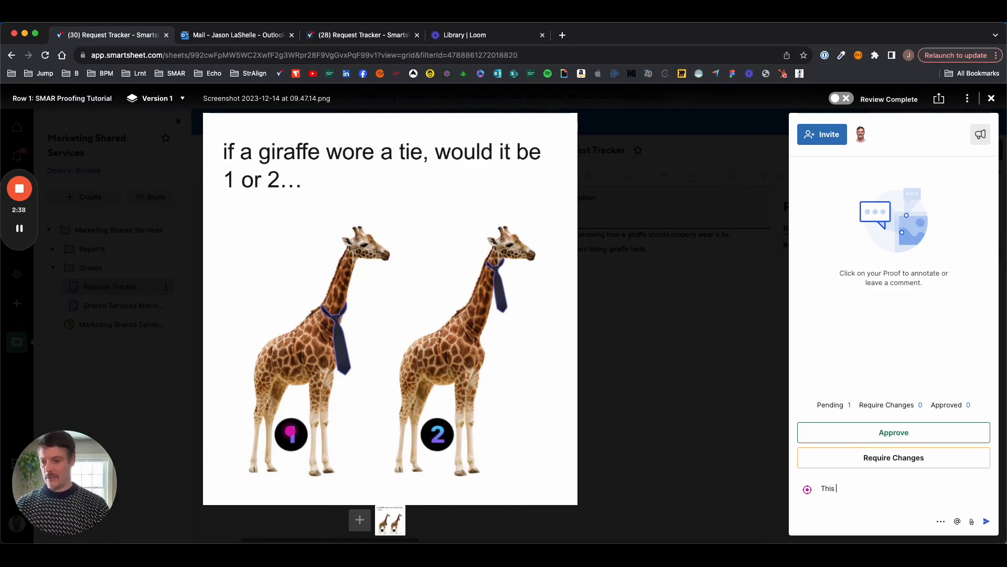
text( is the one, )
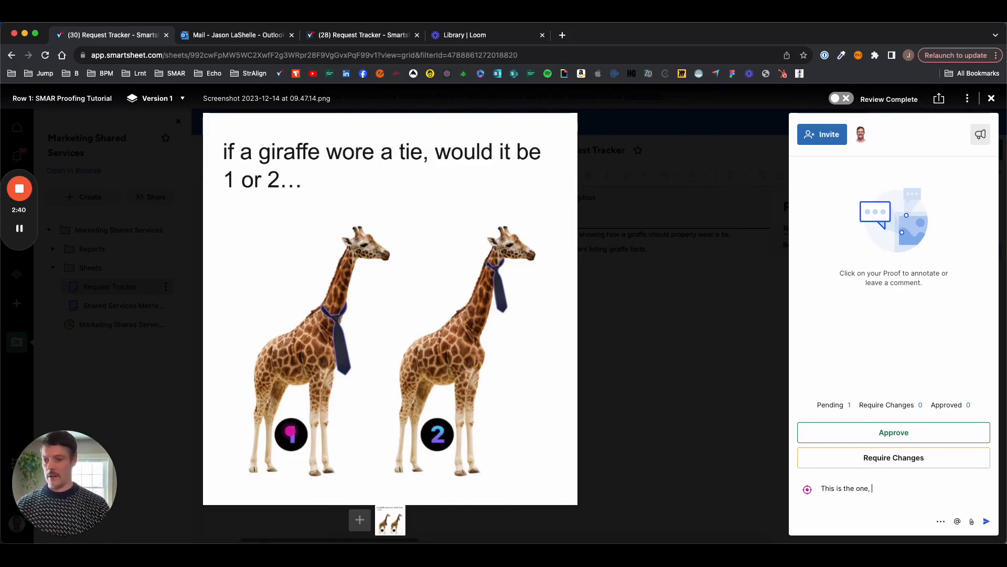
text(of course!)
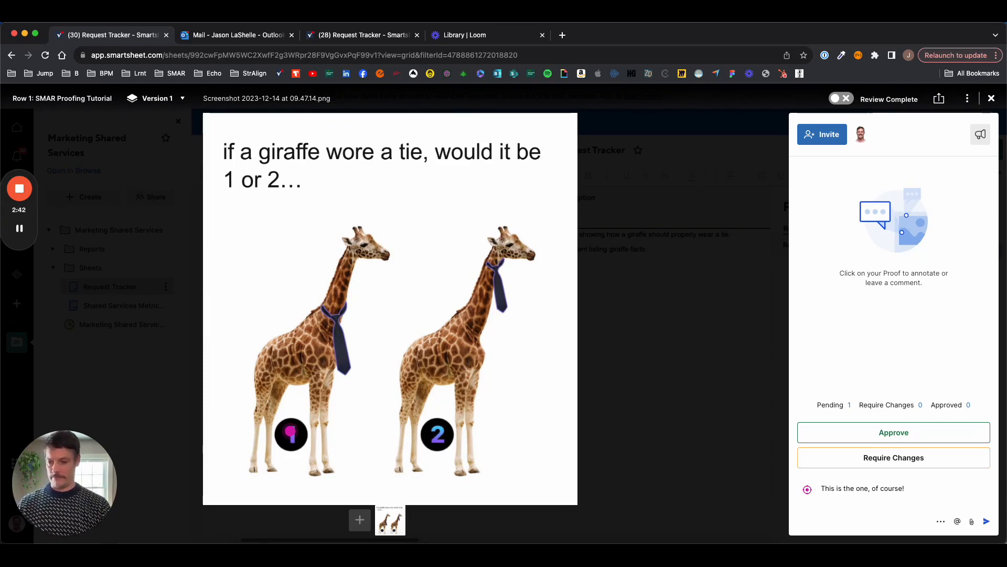
text( @jason)
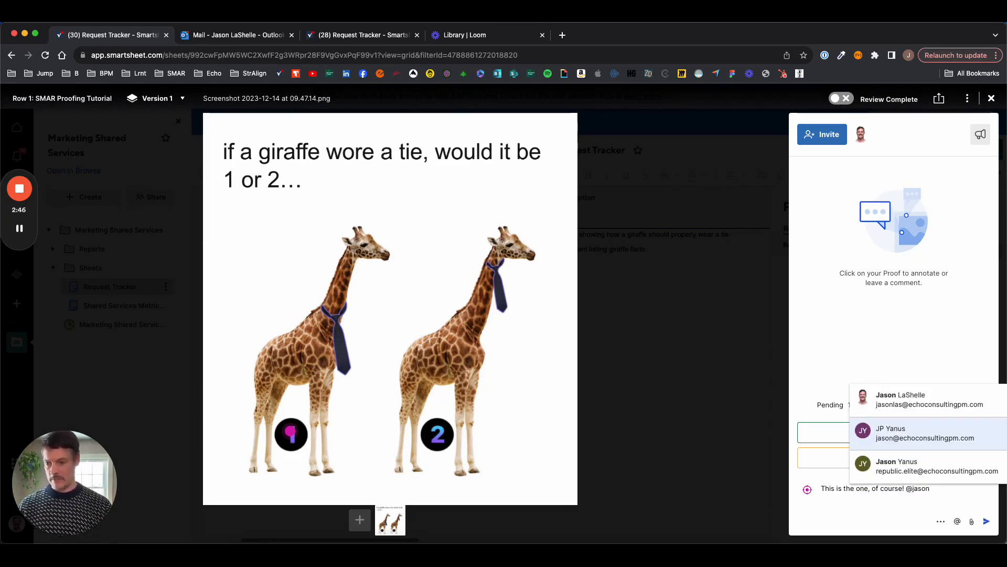
key(Up)
key(Return)
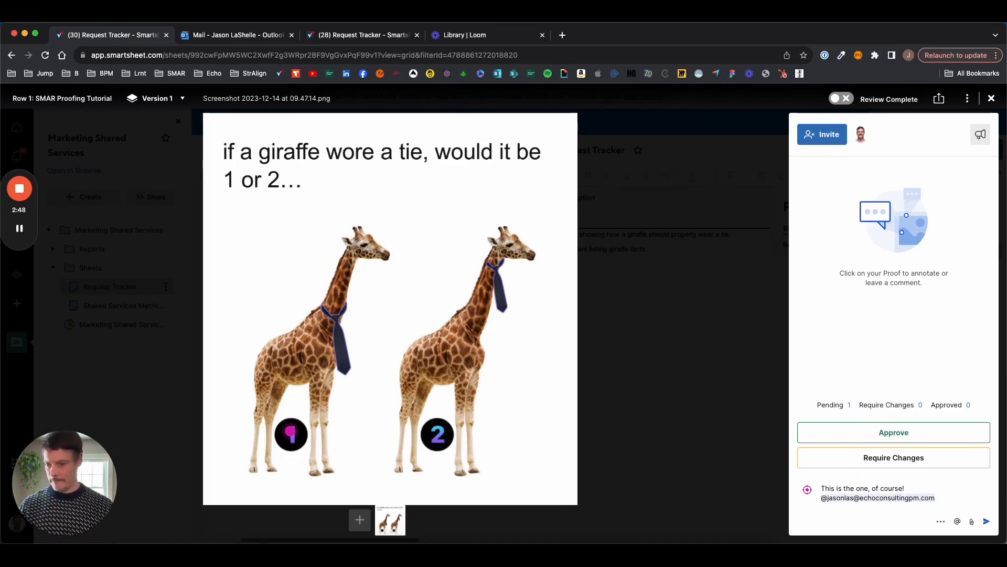
click(986, 521)
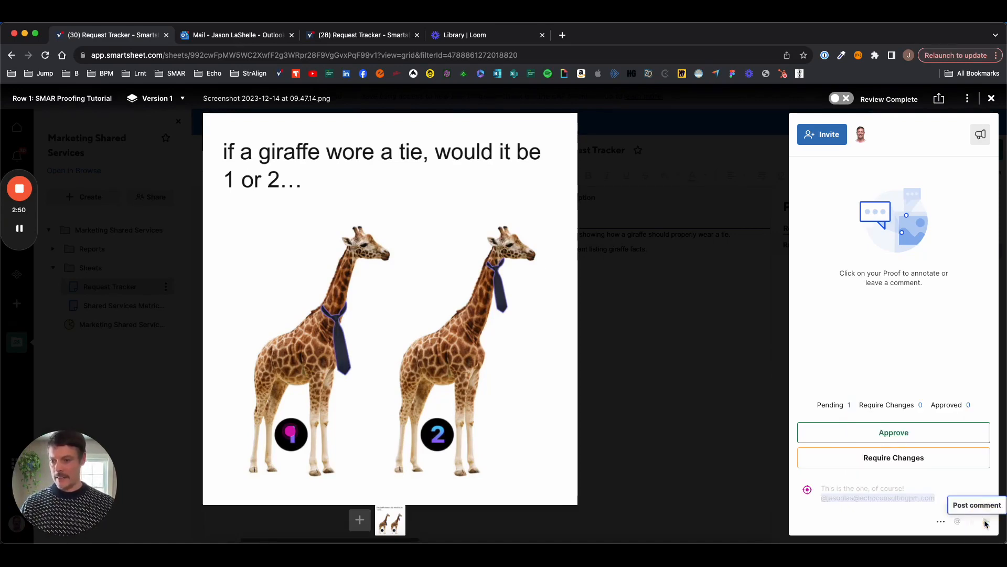
click(913, 475)
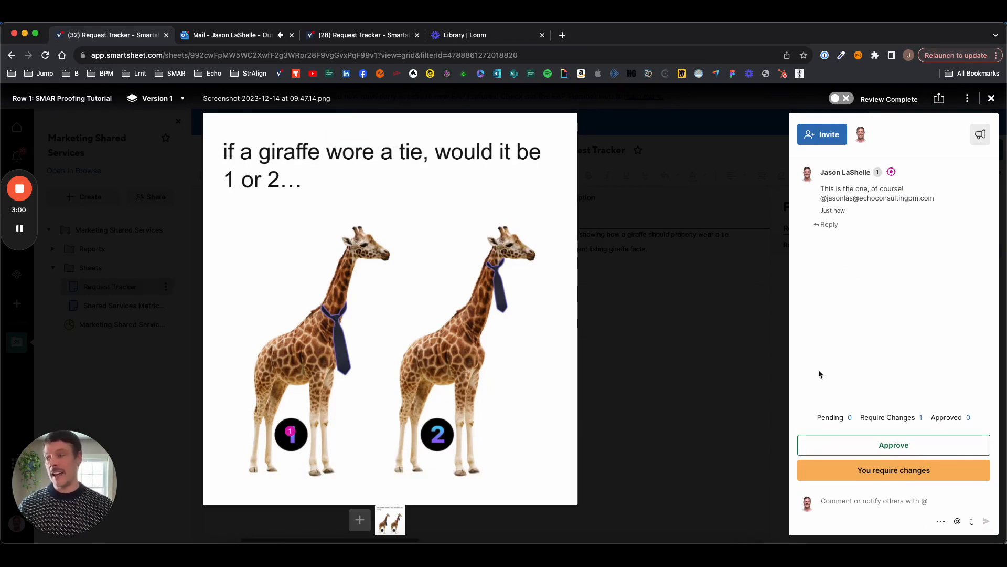
mouse_move(292, 433)
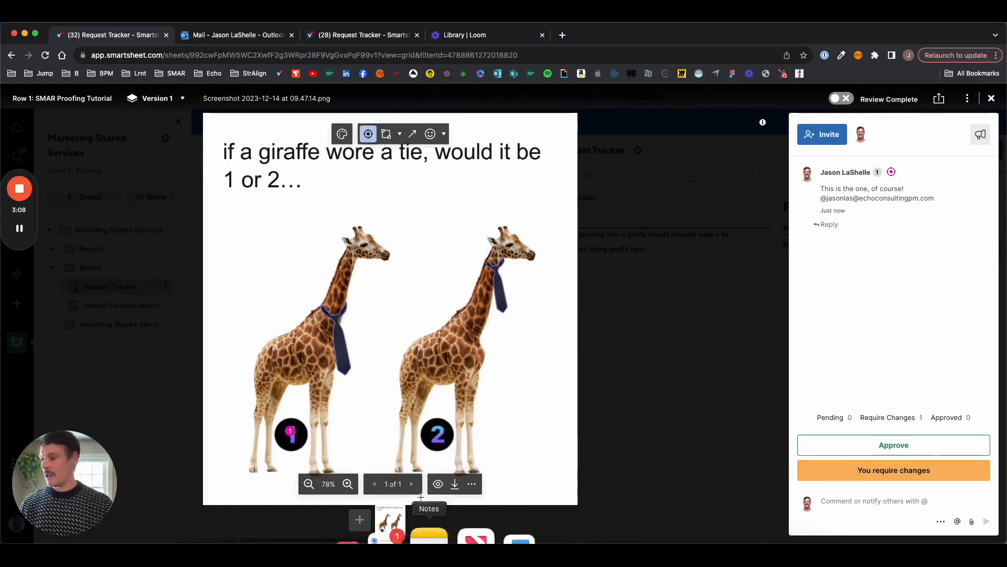
- Add the single-giraffe 09.36.39 screenshot as a new proof image, making it 2 images
click(361, 520)
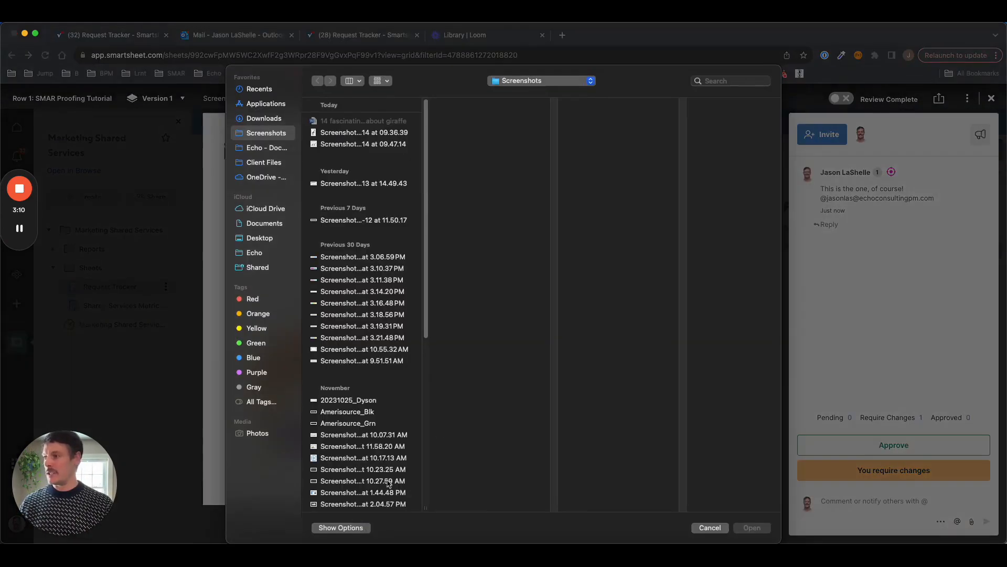
click(383, 138)
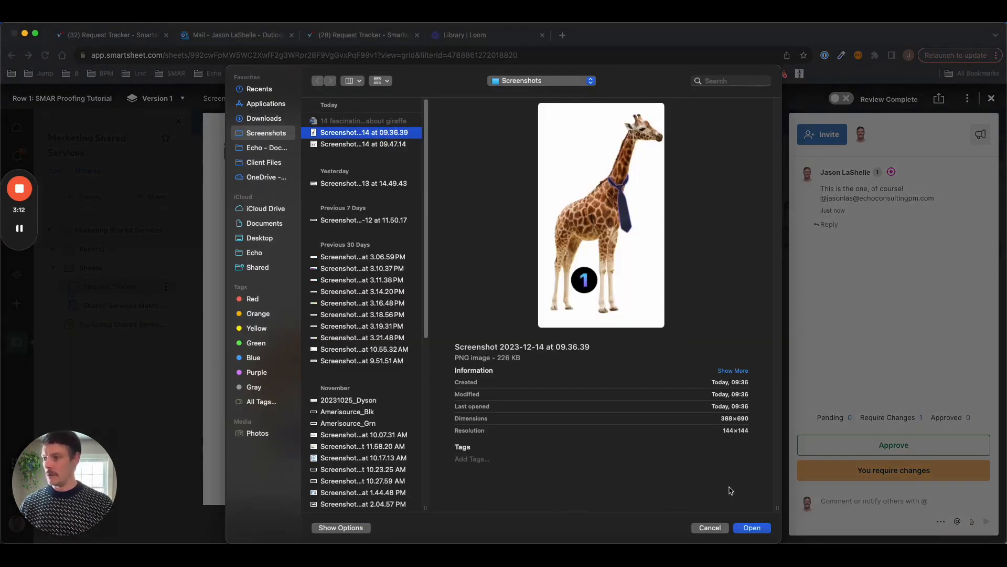
click(757, 530)
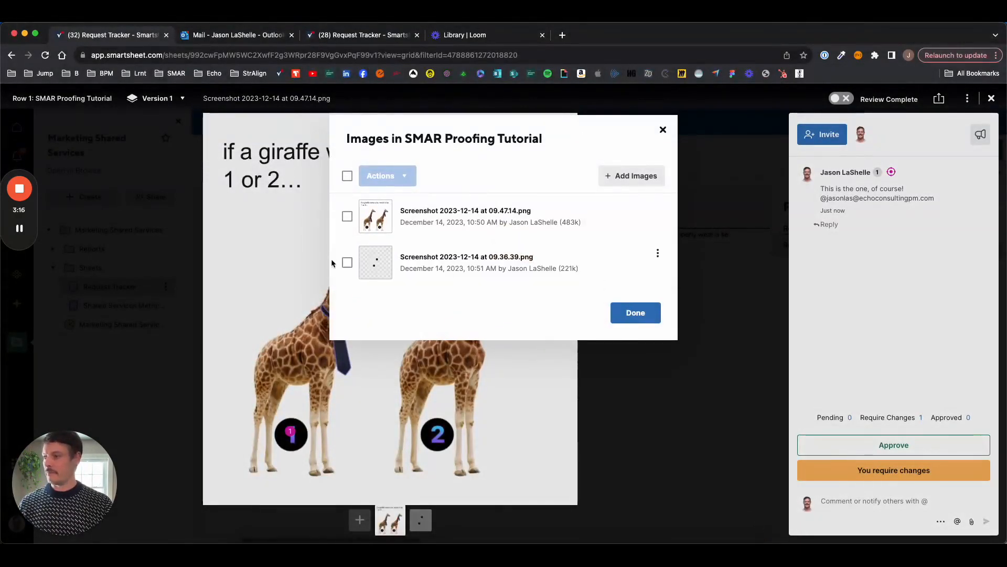
click(347, 262)
click(628, 322)
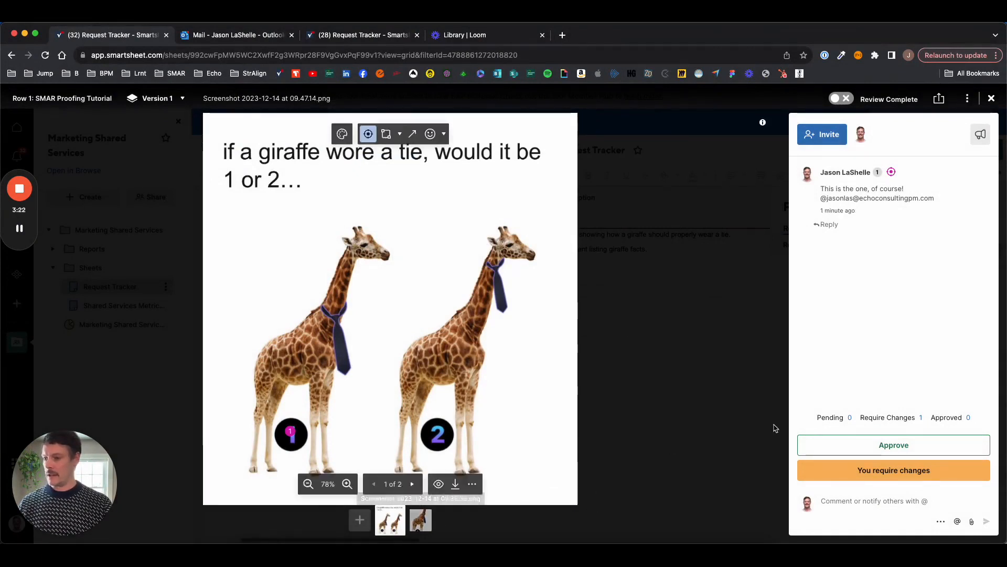
- On the second giraffe image, post a comment mentioning the reviewer: 'round two ready for your review!'
click(420, 519)
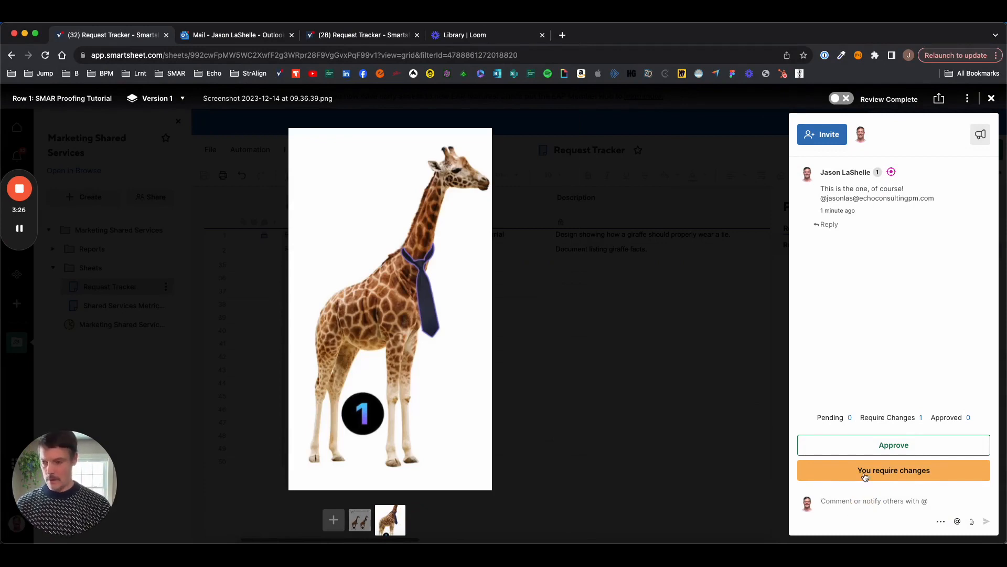
text(@jason)
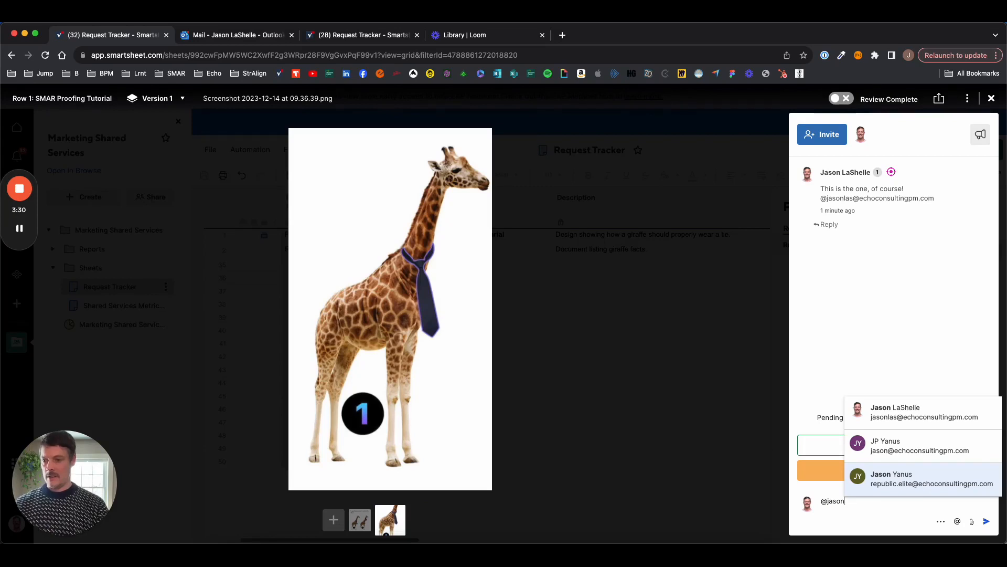
key(Down)
key(Return)
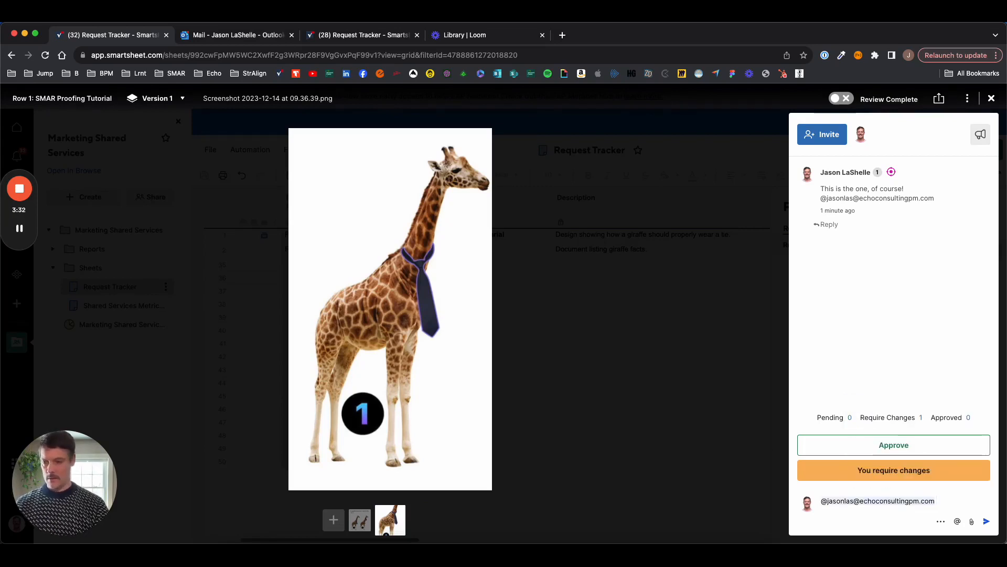
text(, round to)
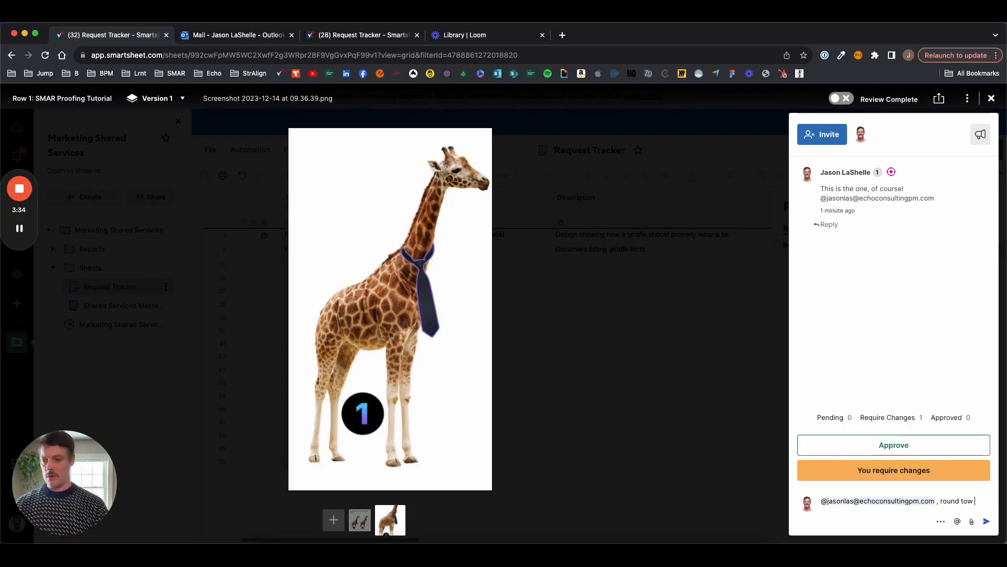
text(wo )
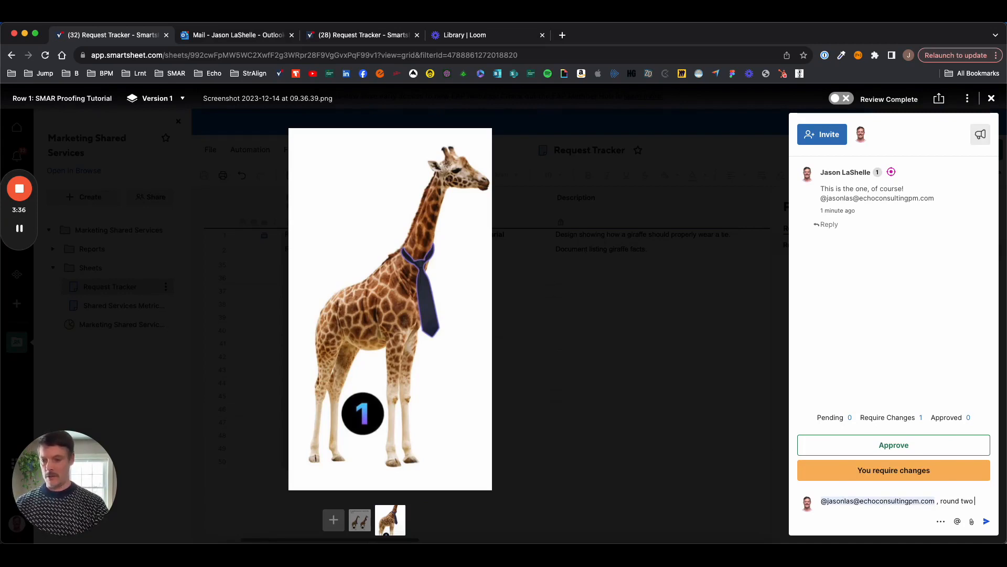
text(ready for your review!)
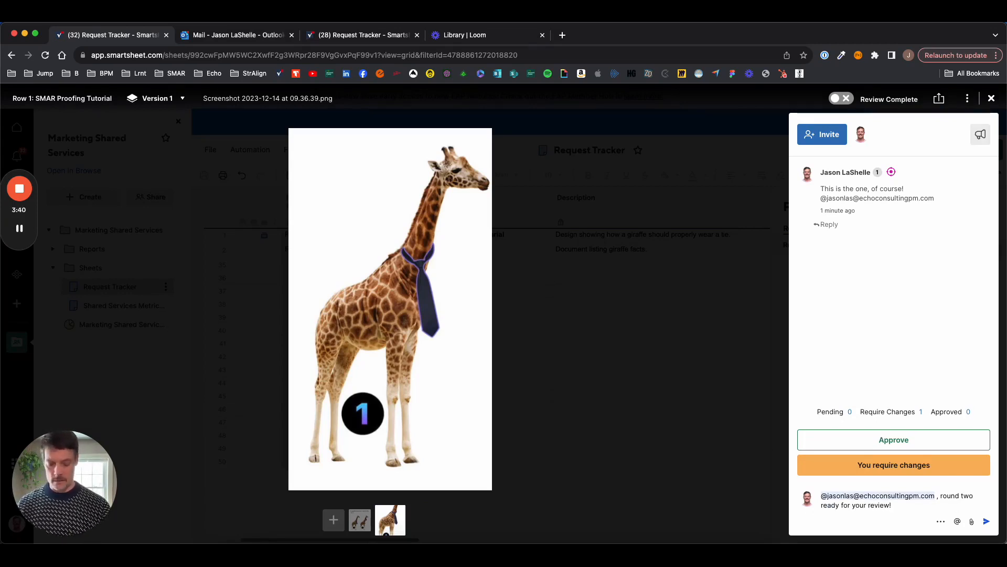
key(Return)
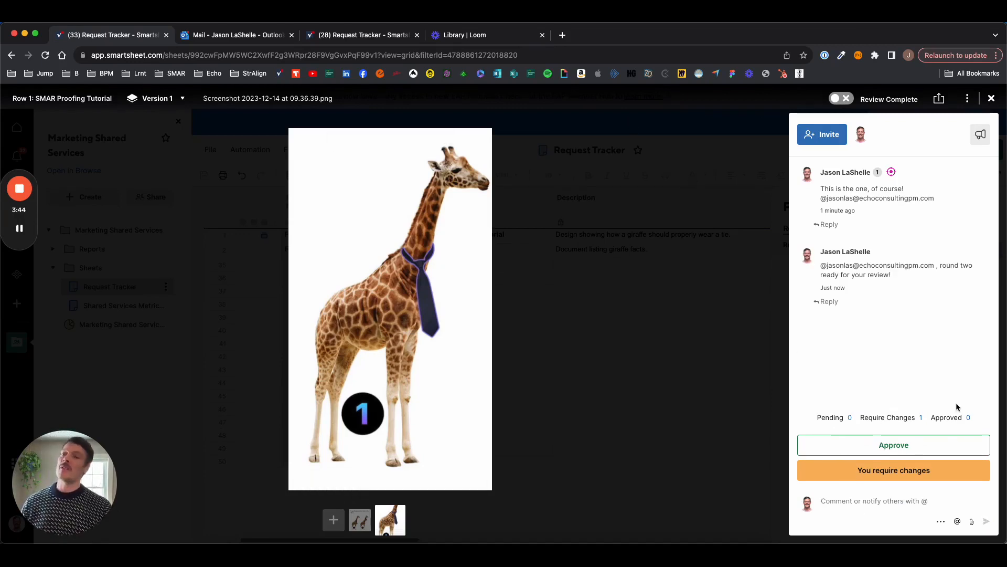
mouse_move(607, 540)
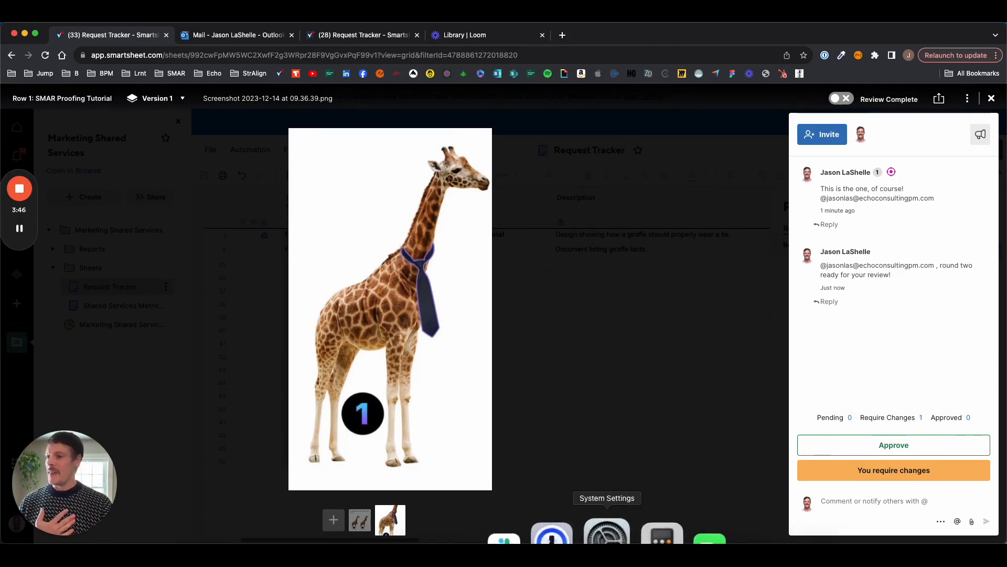
click(877, 504)
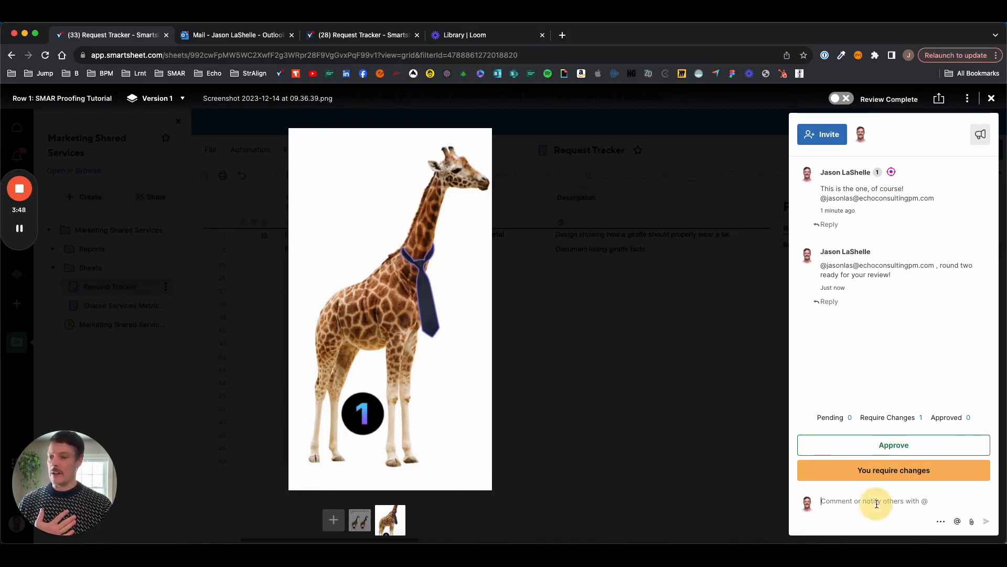
- In Outlook, open the newest Smartsheet mention email and follow its reply link back to the proof
click(232, 35)
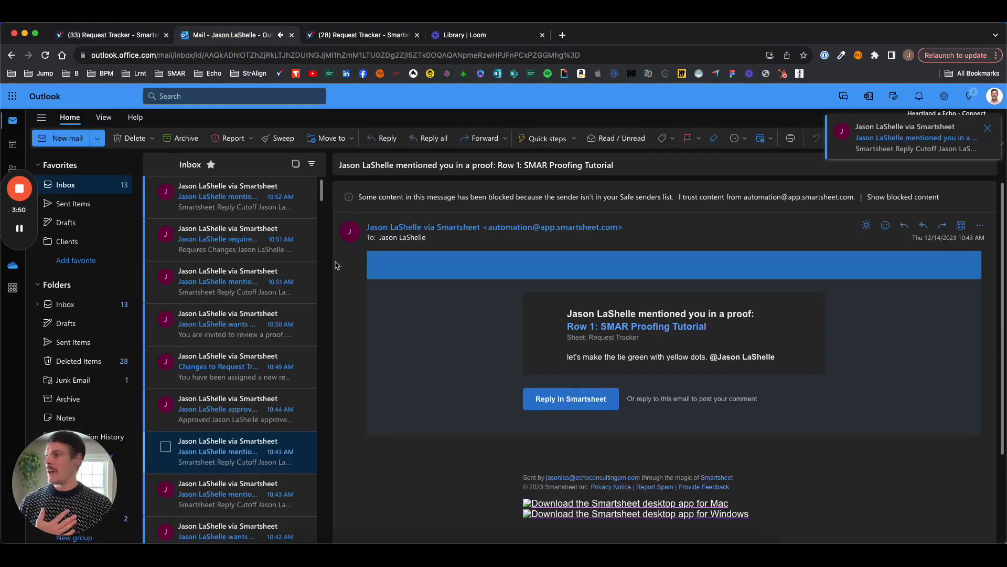
click(232, 192)
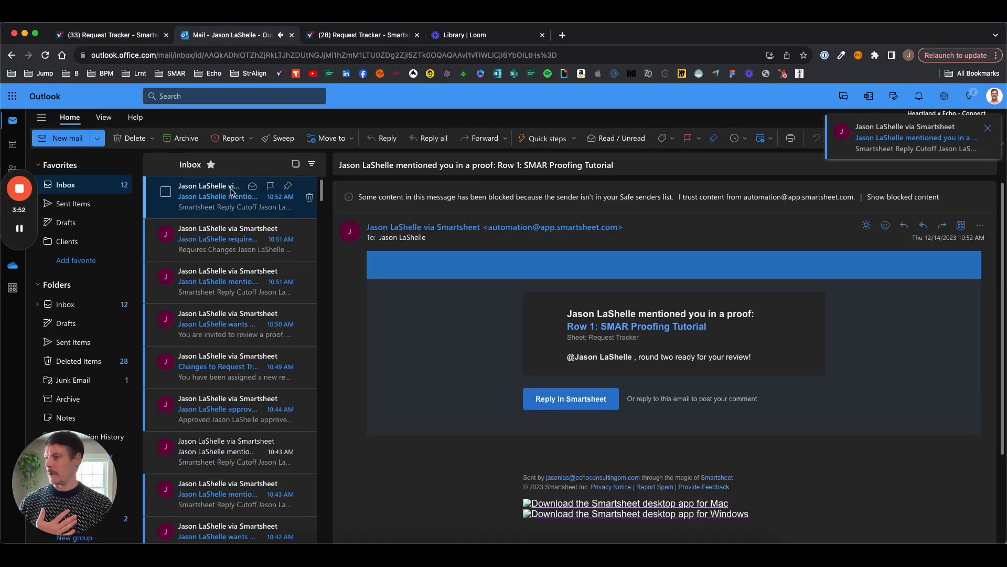
click(576, 404)
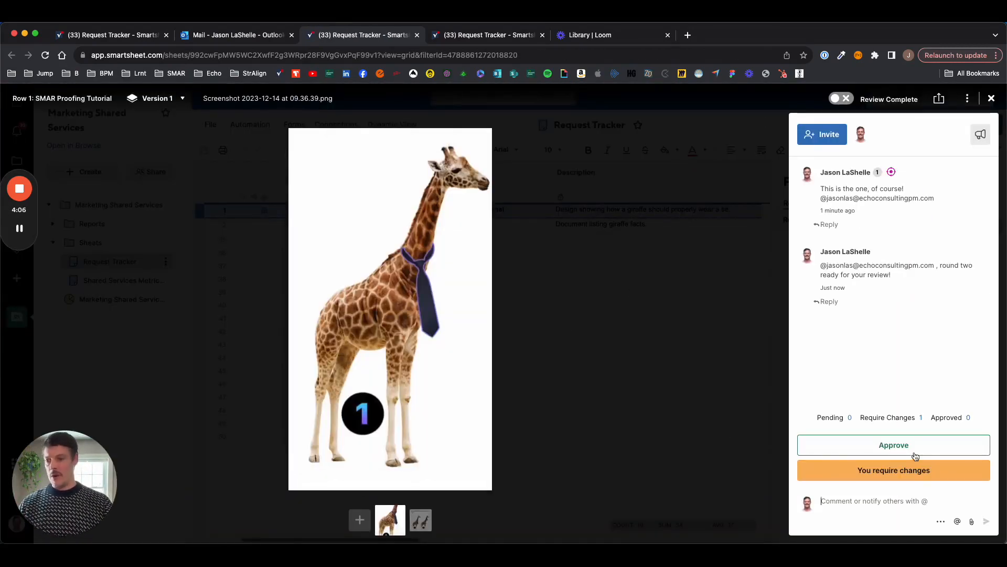
- Post the comment 'Perfect, approved!', approve the proof, and mark its review complete
text(P)
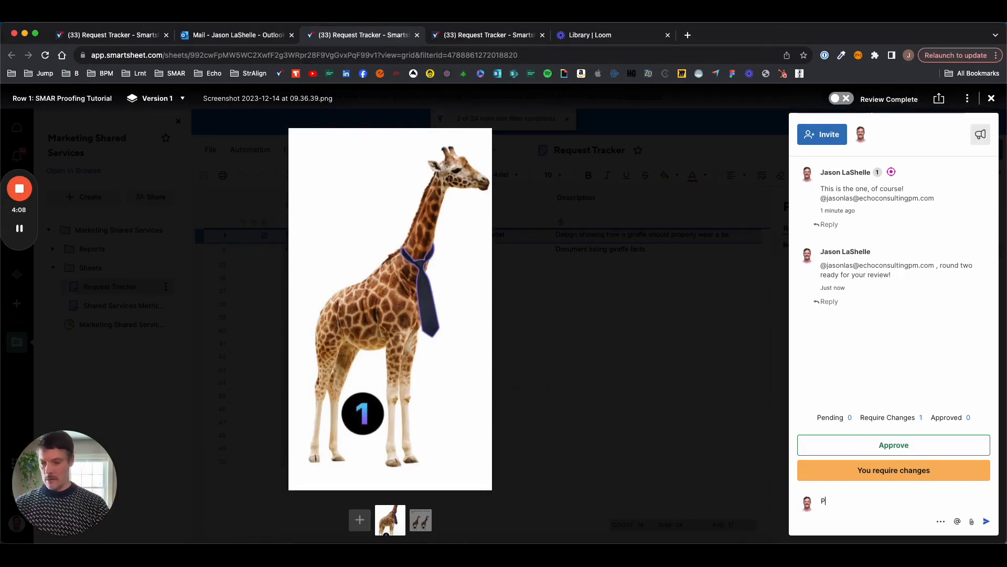
text(erfect)
key(BackSpace)
text(ct, approved!)
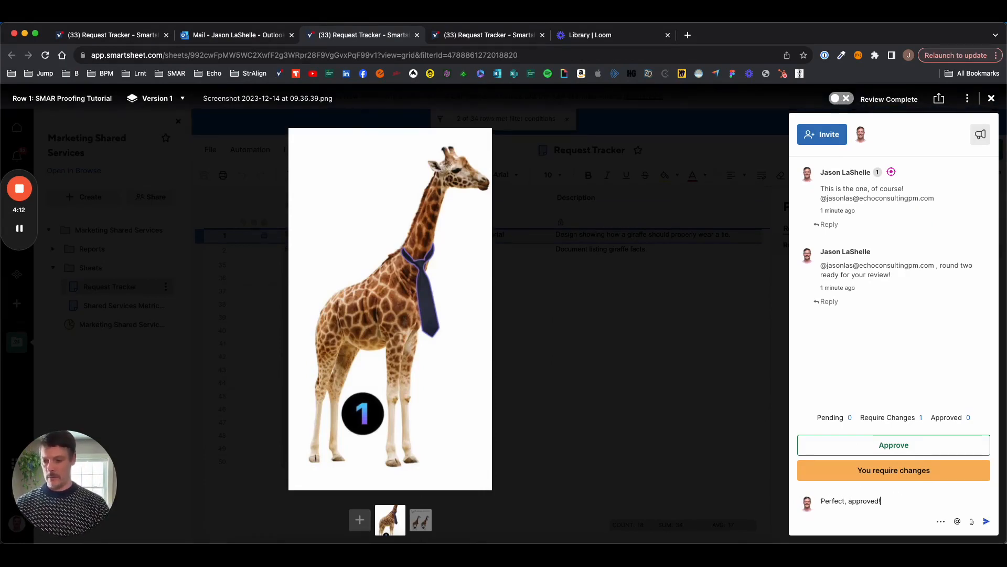
key(Return)
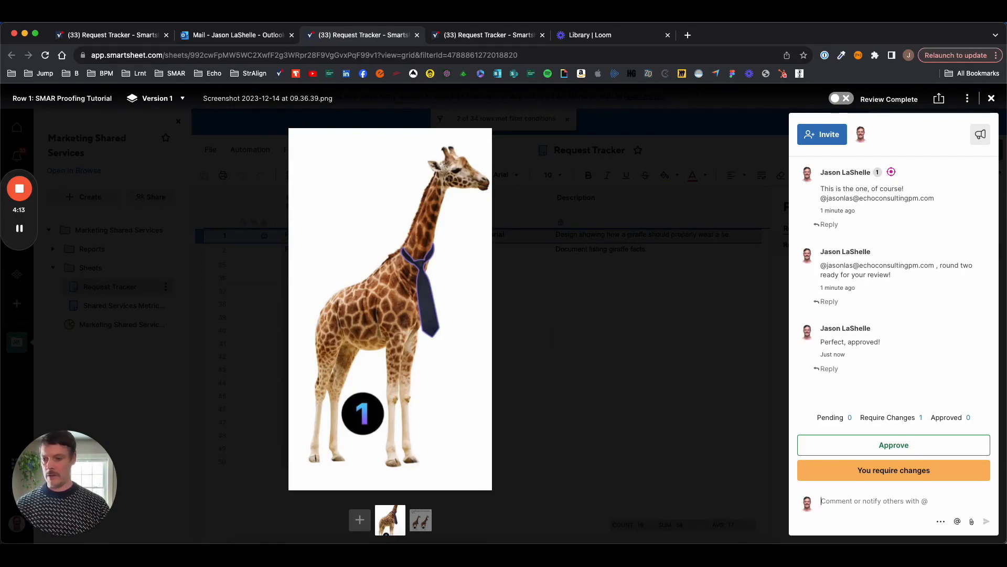
click(895, 447)
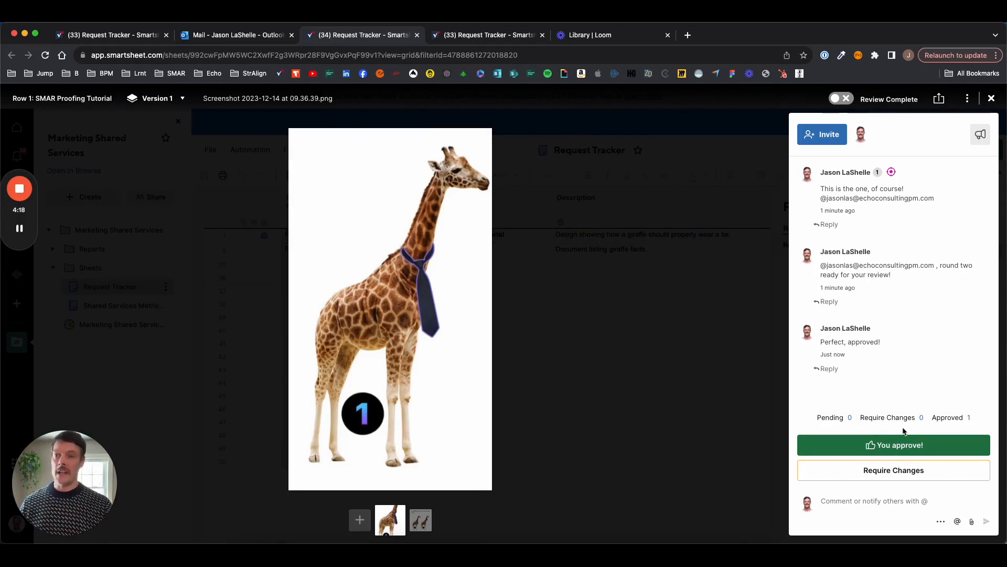
click(845, 103)
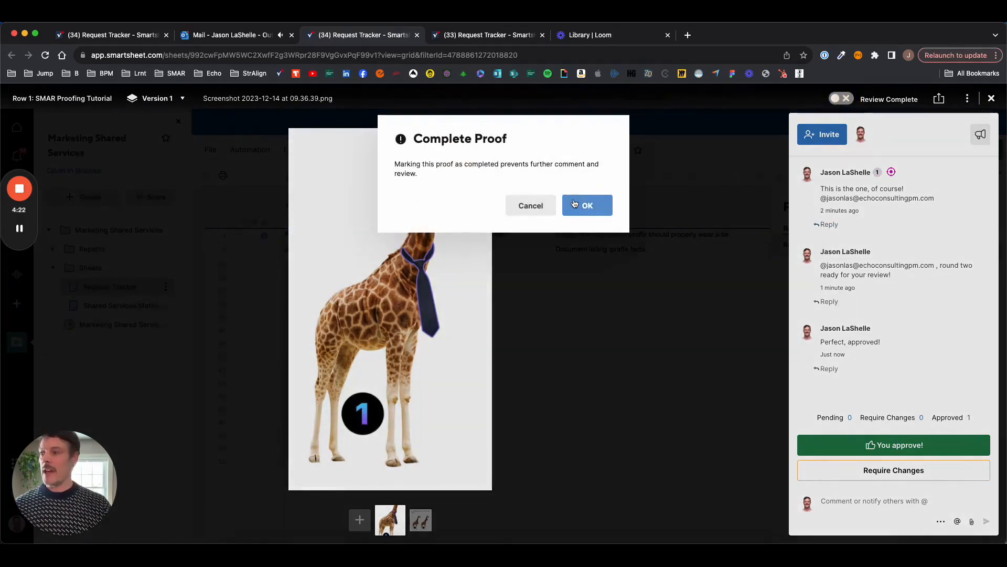
- Confirm the SMAR Proofing Tutorial proof as complete and close the viewer, returning to Request Tracker
click(577, 204)
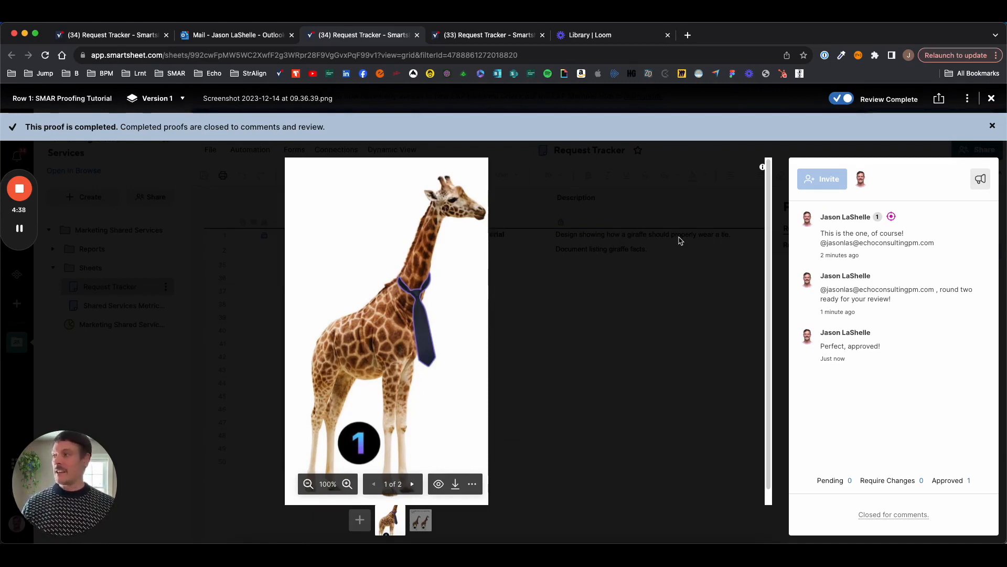
click(992, 98)
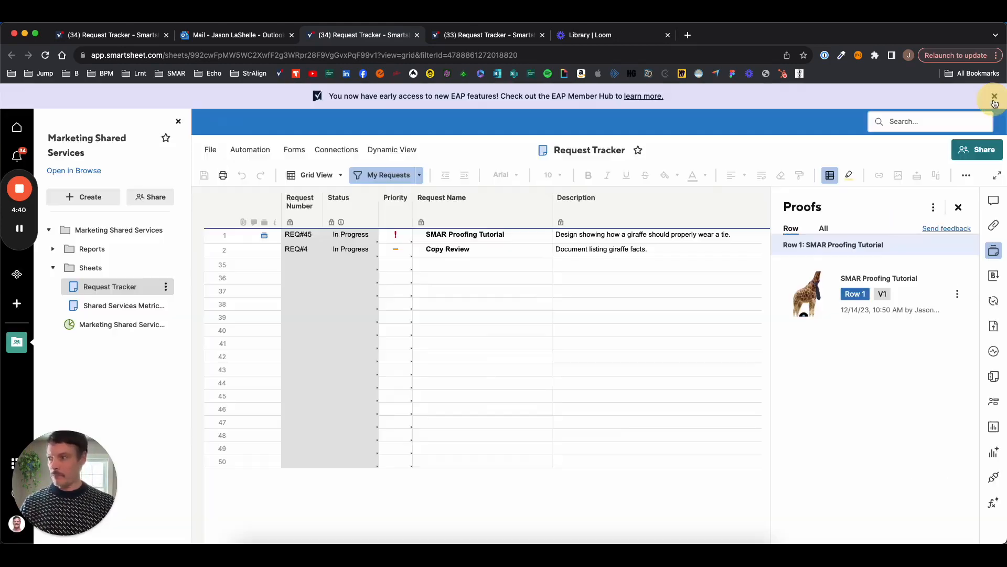
- Choose Complete from row 1's Status dropdown for the SMAR Proofing Tutorial request
click(345, 234)
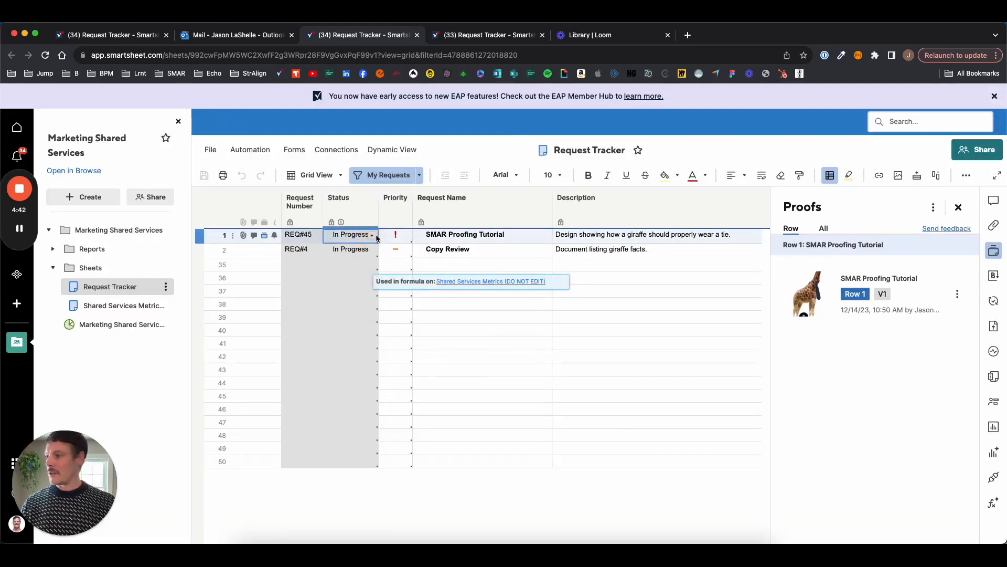
click(373, 235)
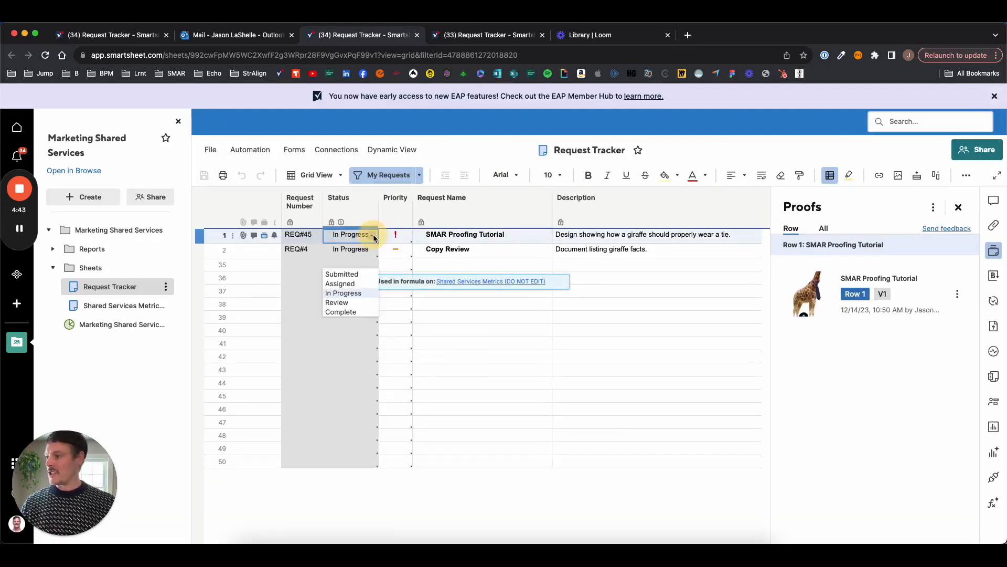
click(346, 312)
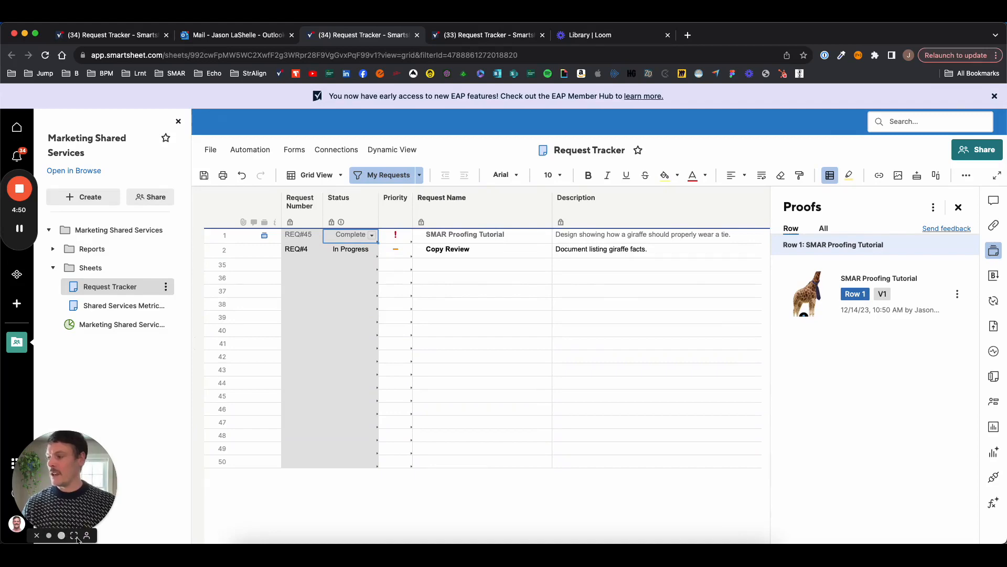
click(74, 535)
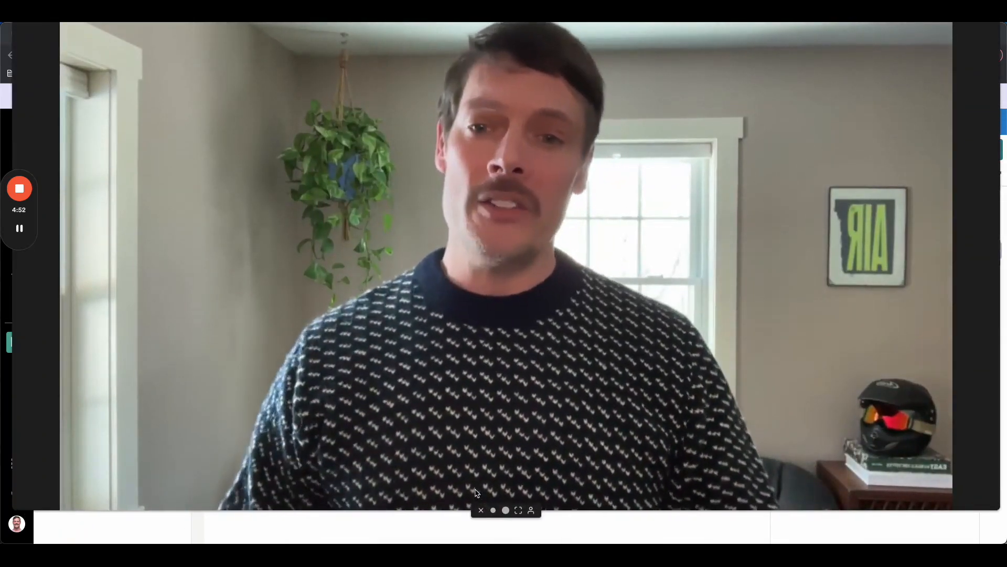